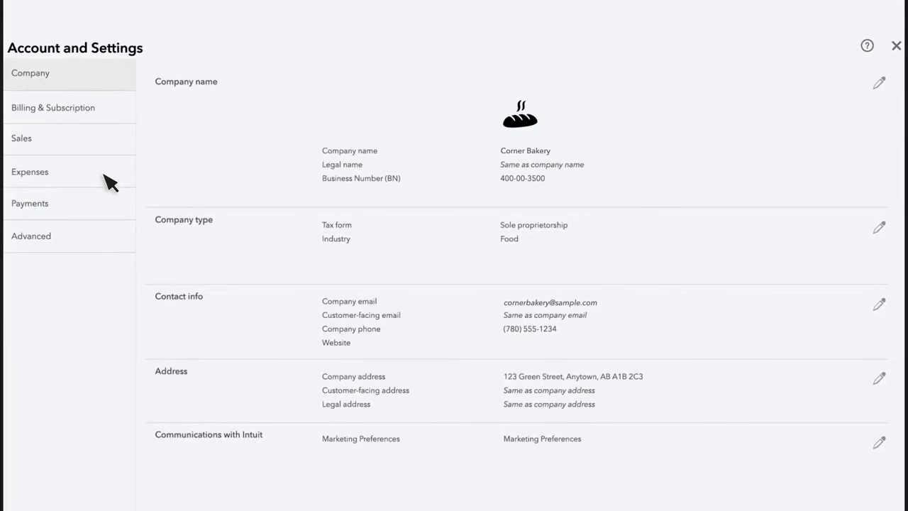
- Turn on the use of purchase orders in the expense settings, save the change and leave the account settings
click(225, 193)
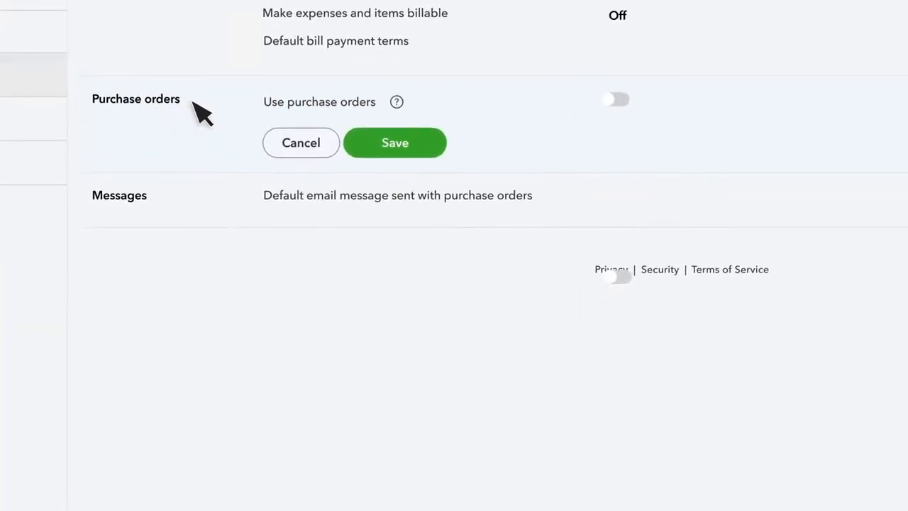
click(616, 100)
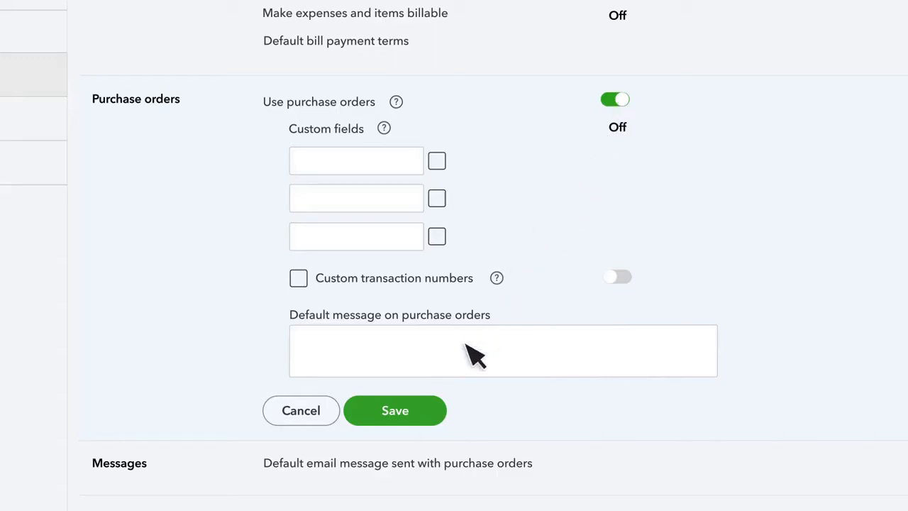
click(429, 418)
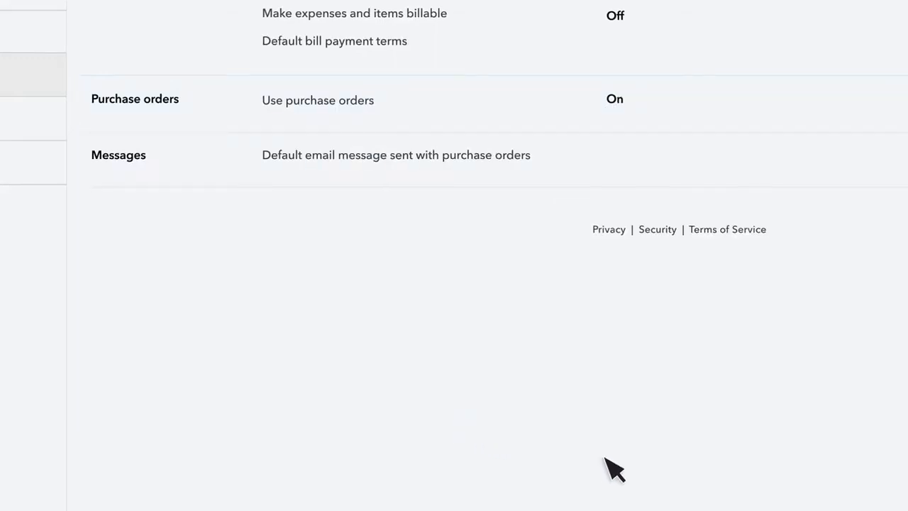
click(899, 503)
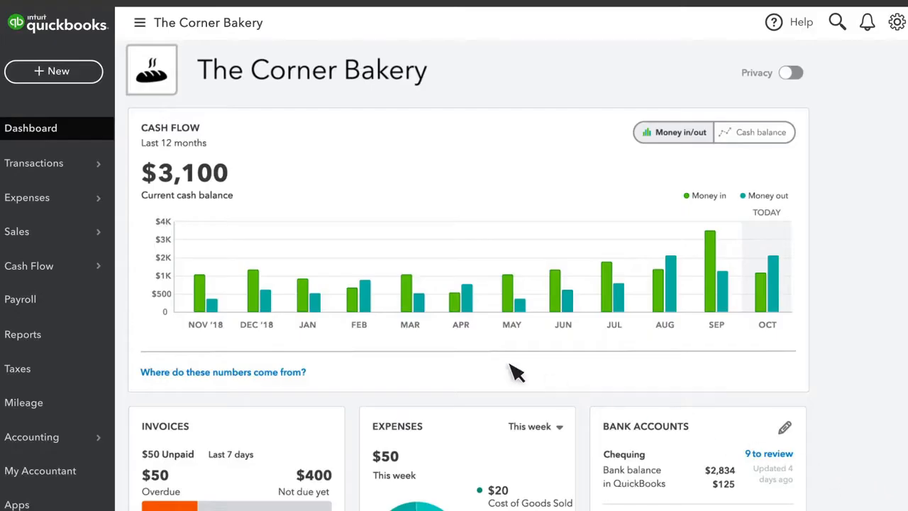
- Reorder Strawberry jam and Apples together from the Products and Services list to start a purchase order
mouse_move(101, 239)
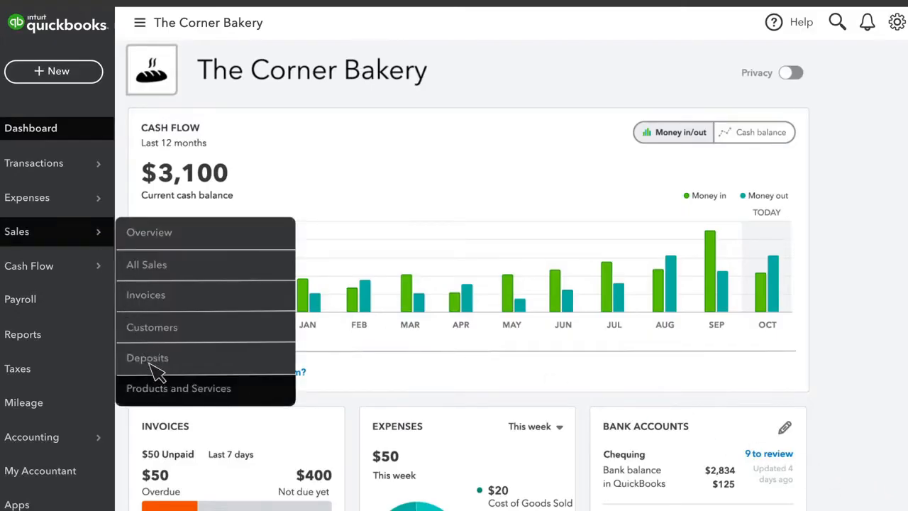
click(186, 397)
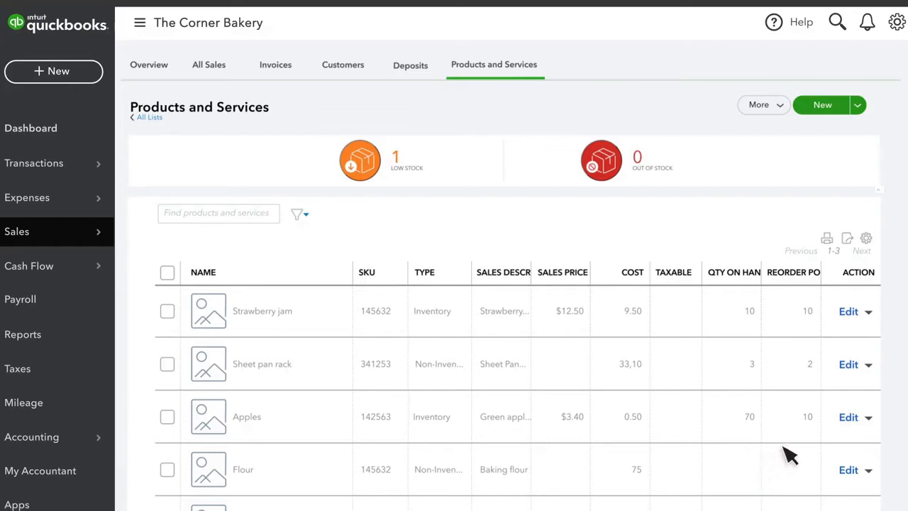
click(868, 364)
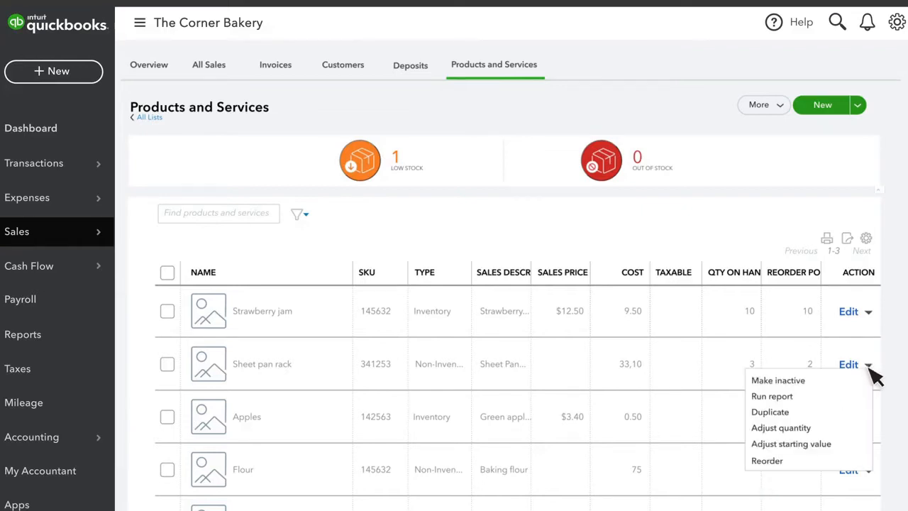
click(843, 462)
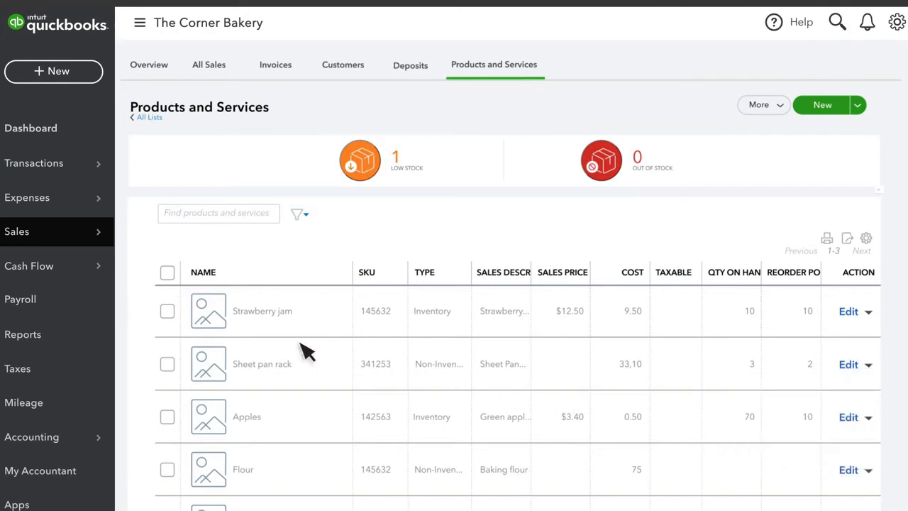
click(169, 313)
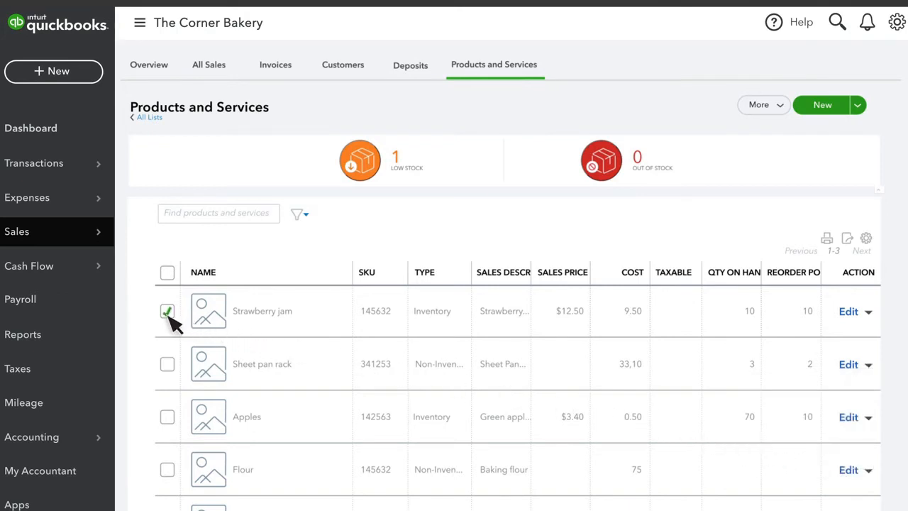
click(168, 419)
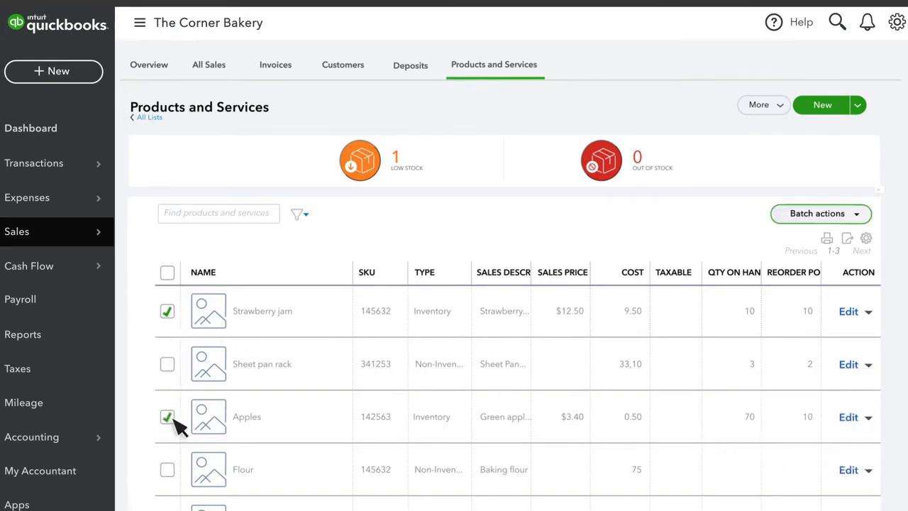
click(857, 215)
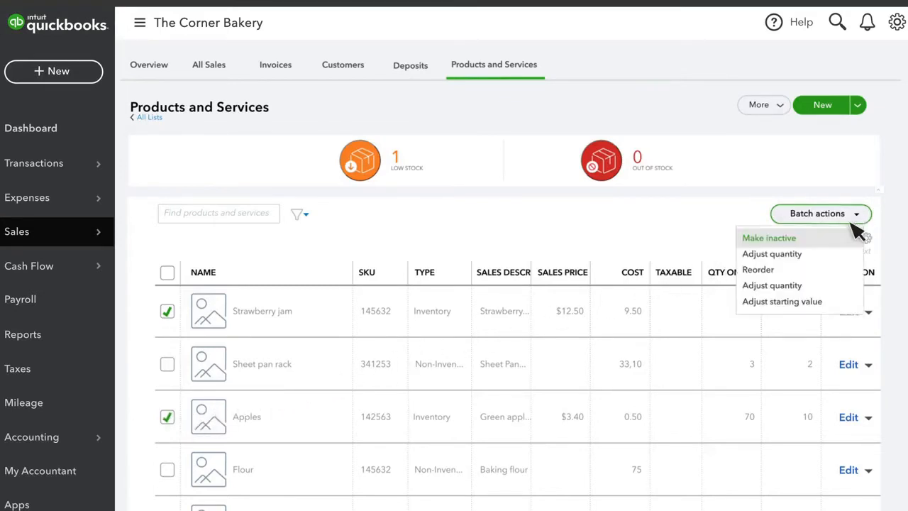
click(781, 269)
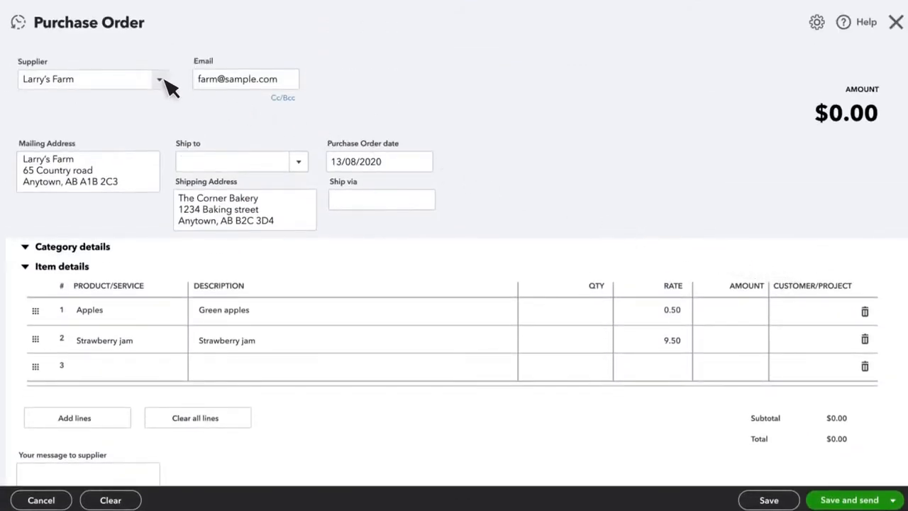
- Enter a quantity of 100 for Apples and 50 for Strawberry jam on the Larry's Farm purchase order
click(160, 80)
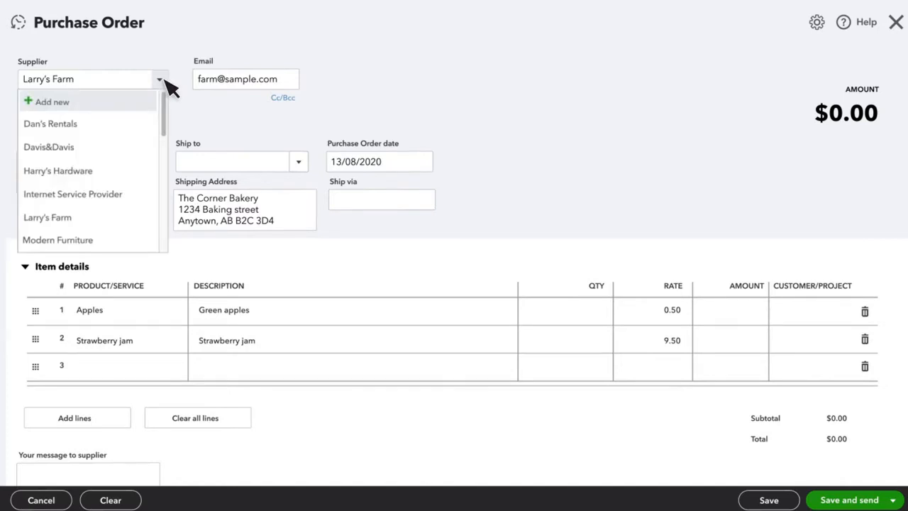
click(162, 80)
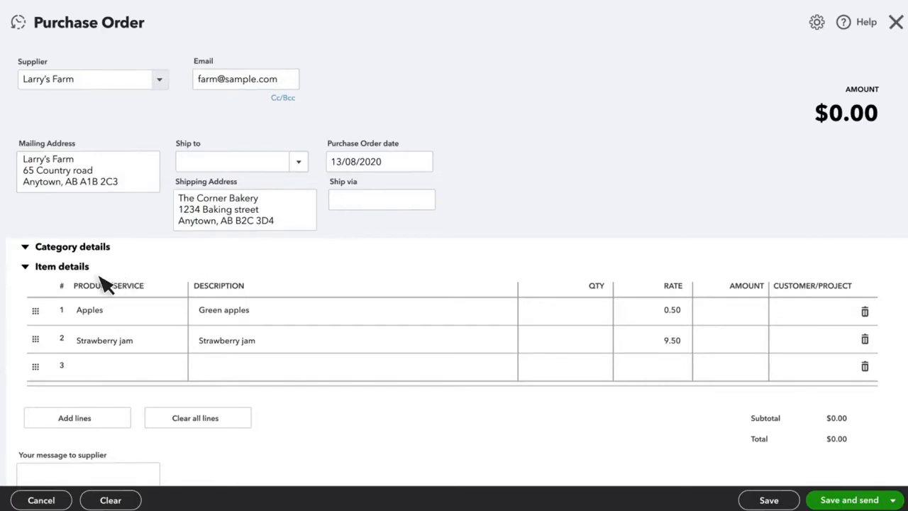
click(583, 310)
text(100)
key(Down)
text(50)
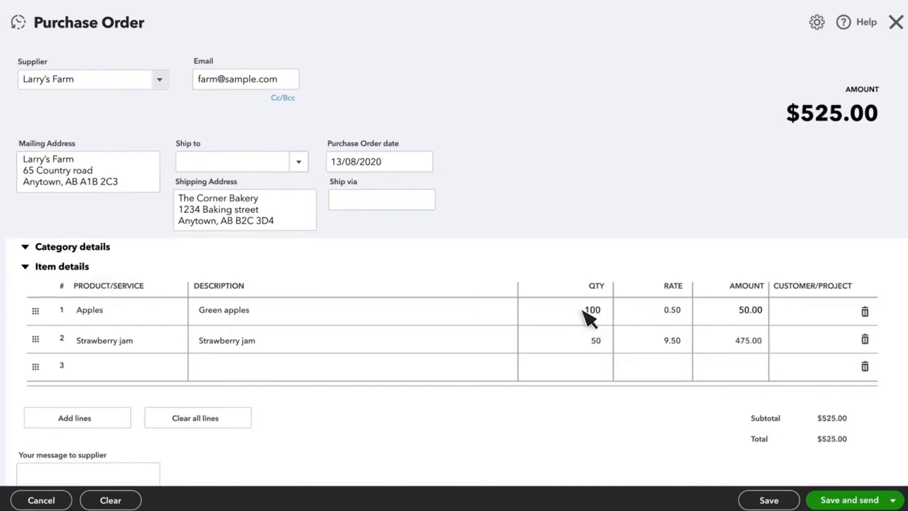
- Save and close the purchase order, leaving its third item line empty
mouse_move(571, 318)
click(142, 366)
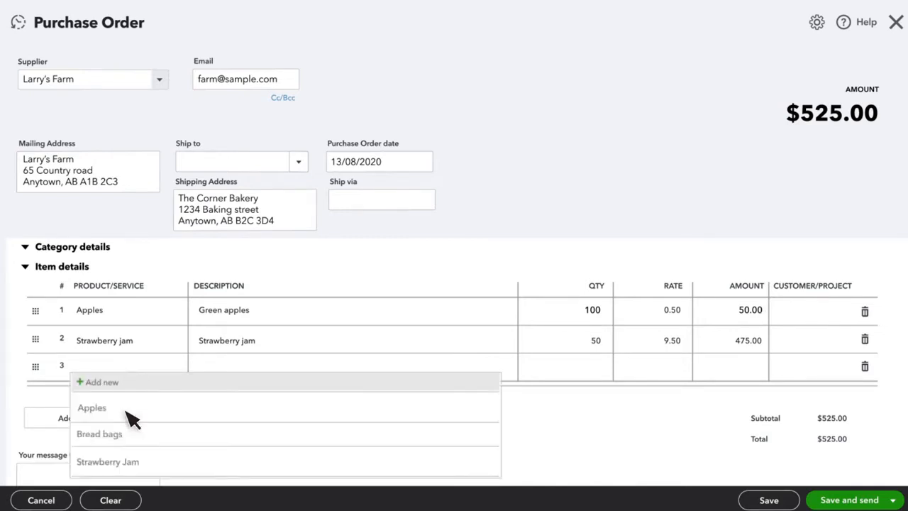
key(Escape)
scroll(125, 412, down, 3)
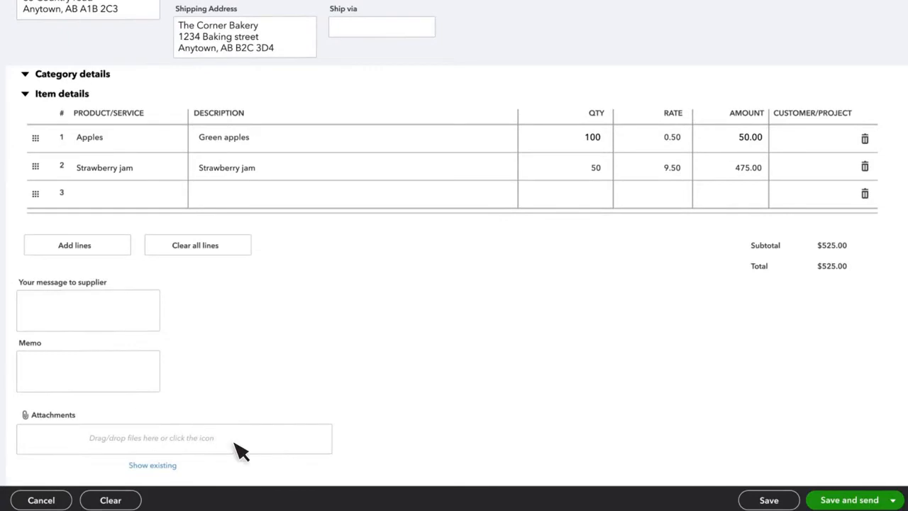
click(895, 500)
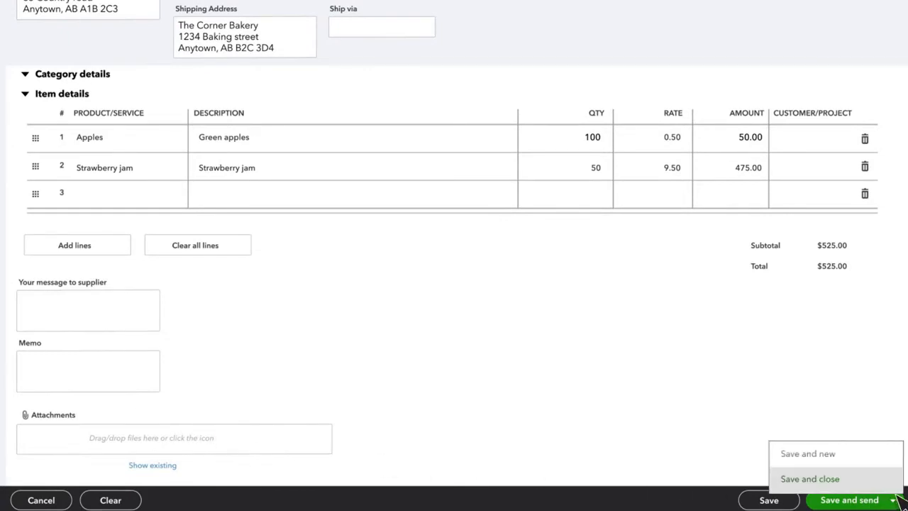
click(888, 501)
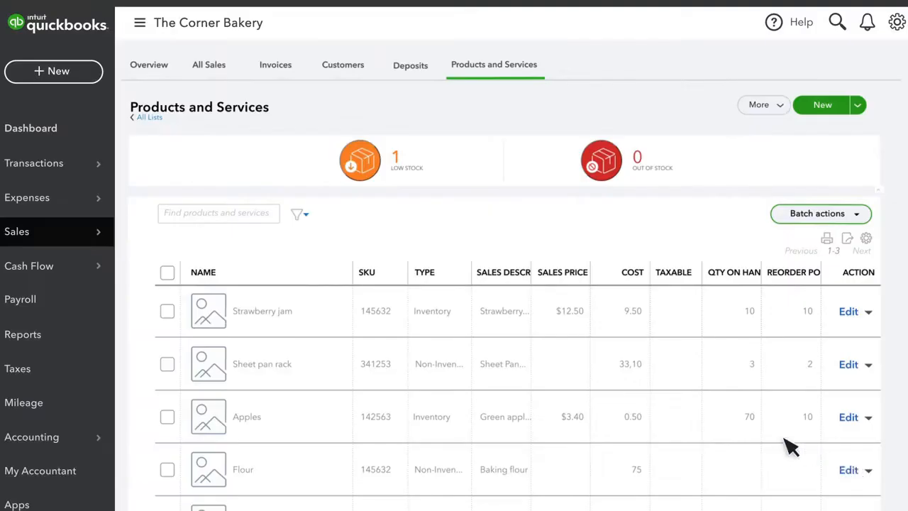
- Open the transaction list of the supplier Larry's Farm to review its purchase order
mouse_move(106, 203)
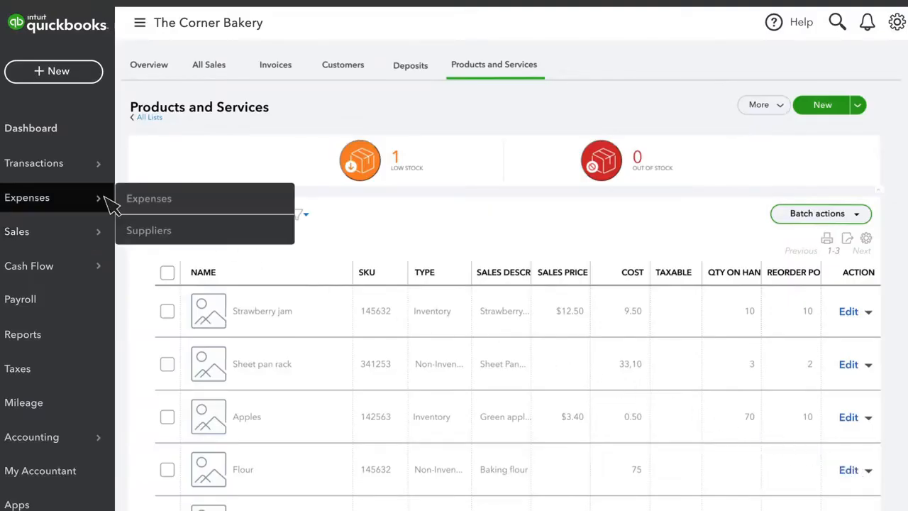
click(132, 228)
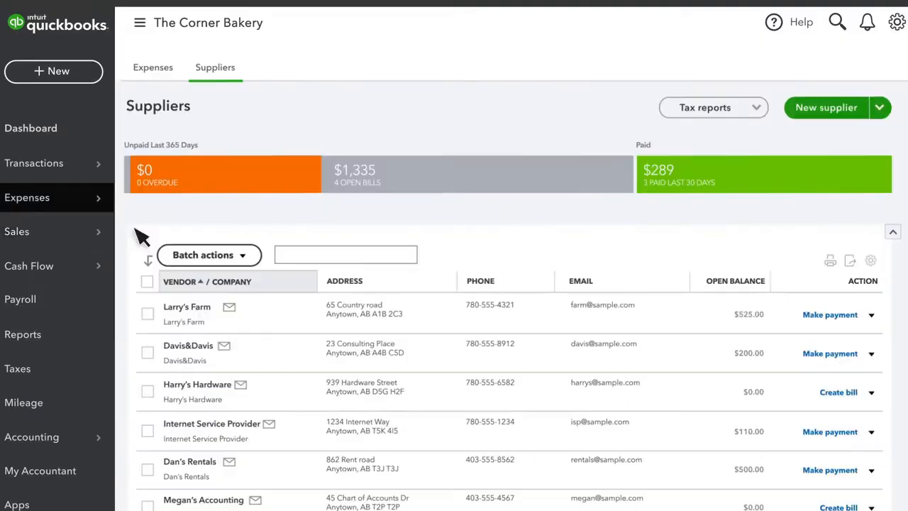
click(181, 319)
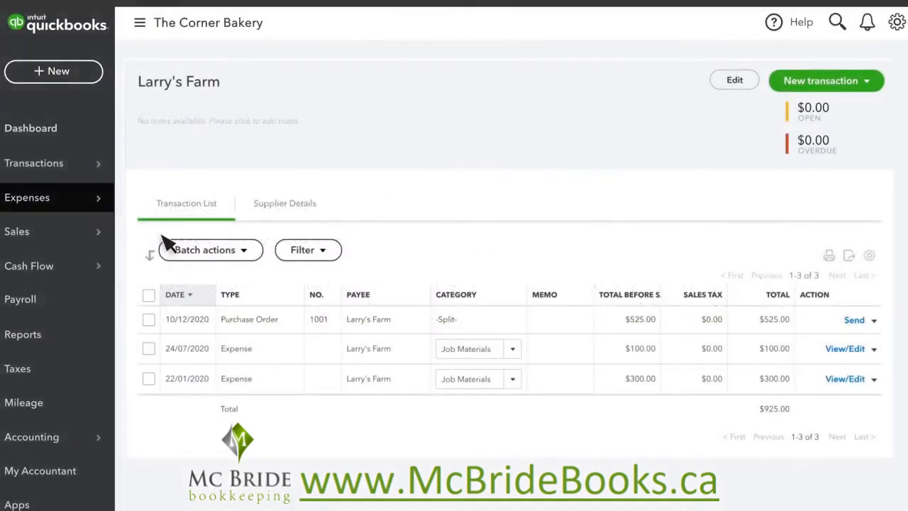
- Start a new bill with Larry's Farm as the supplier
click(81, 74)
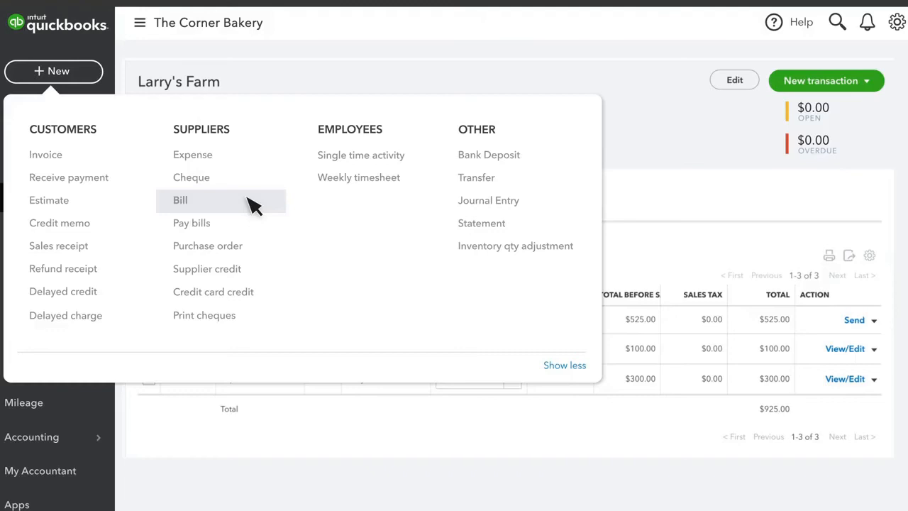
click(249, 203)
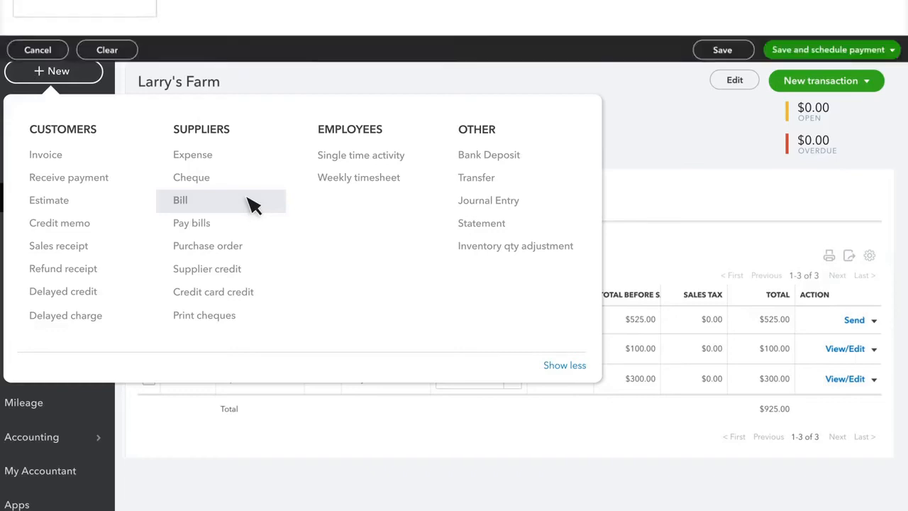
click(148, 82)
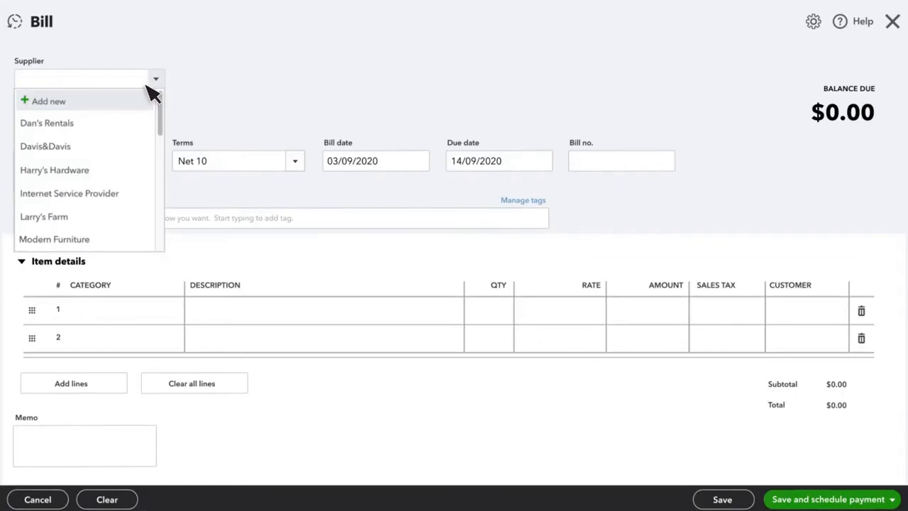
click(95, 127)
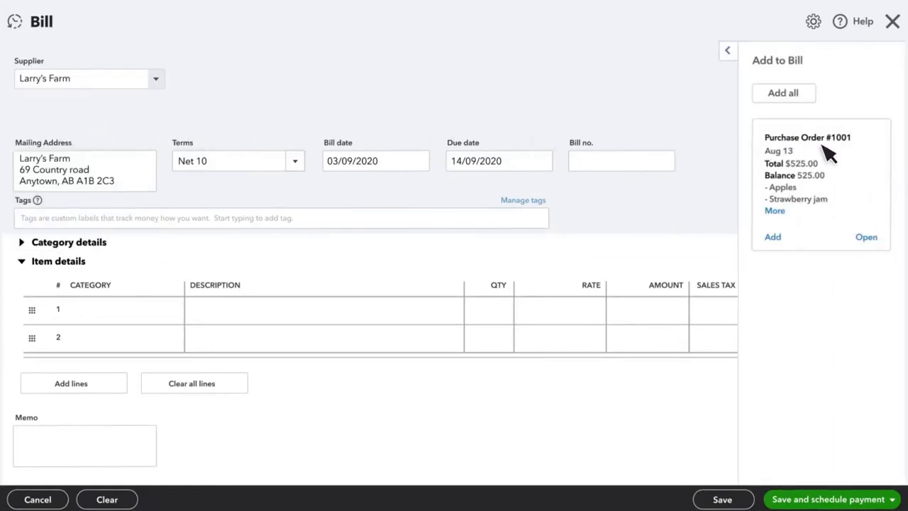
- Add the supplier's open purchase order for Apples and Strawberry jam to the bill and save the bill
click(775, 242)
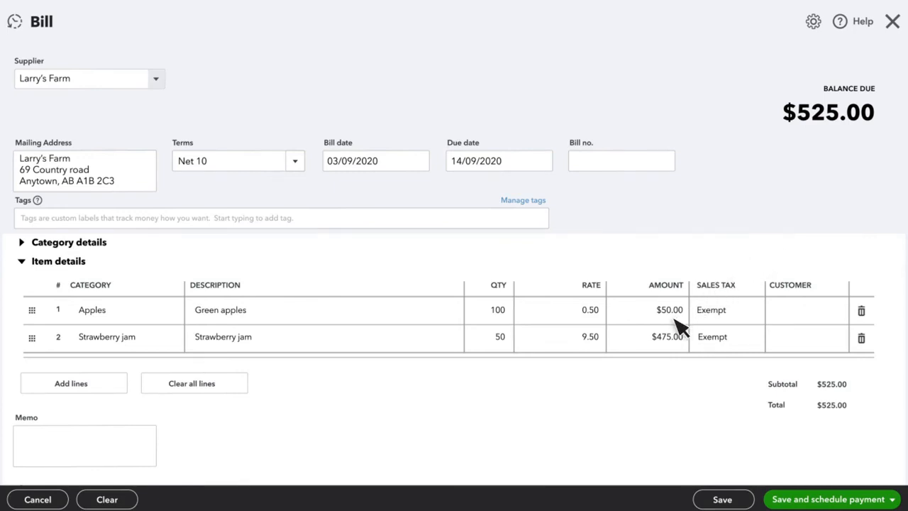
click(888, 498)
click(853, 485)
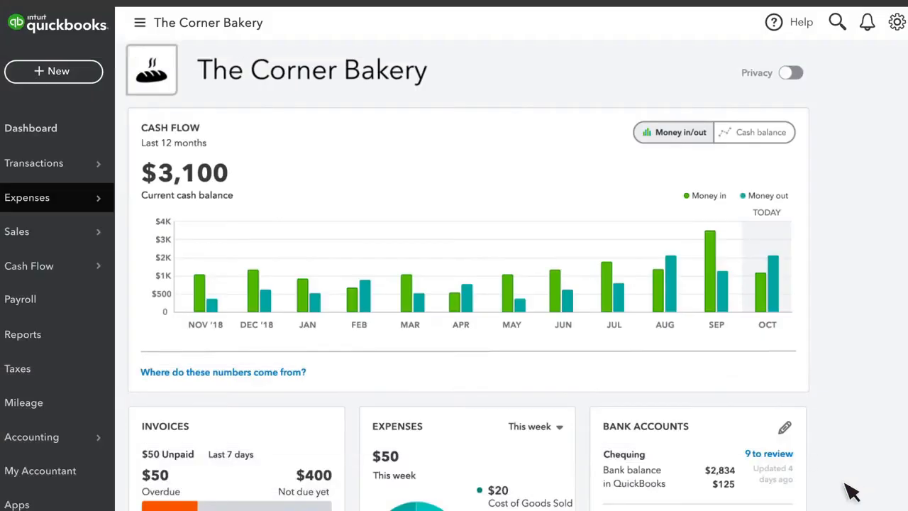
- Start a quantity adjustment for Strawberry jam from the Products and Services list and set its new quantity to 59
mouse_move(47, 234)
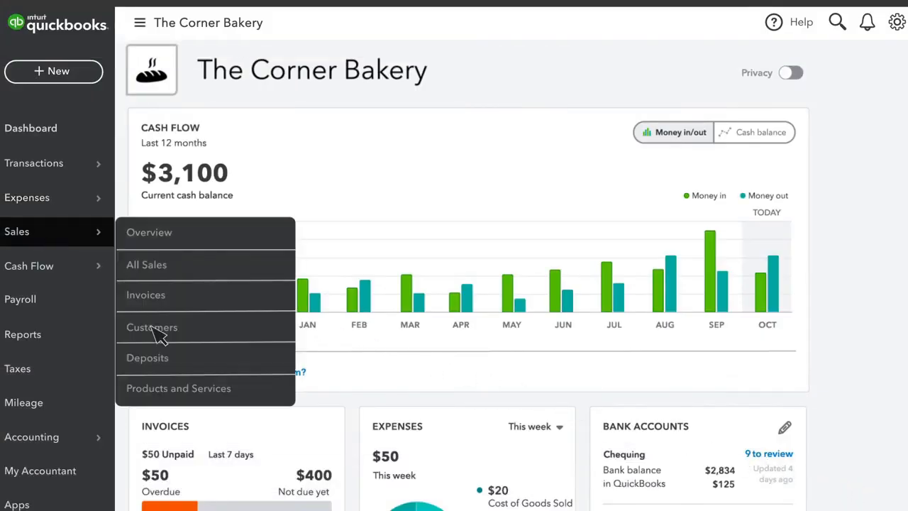
click(241, 401)
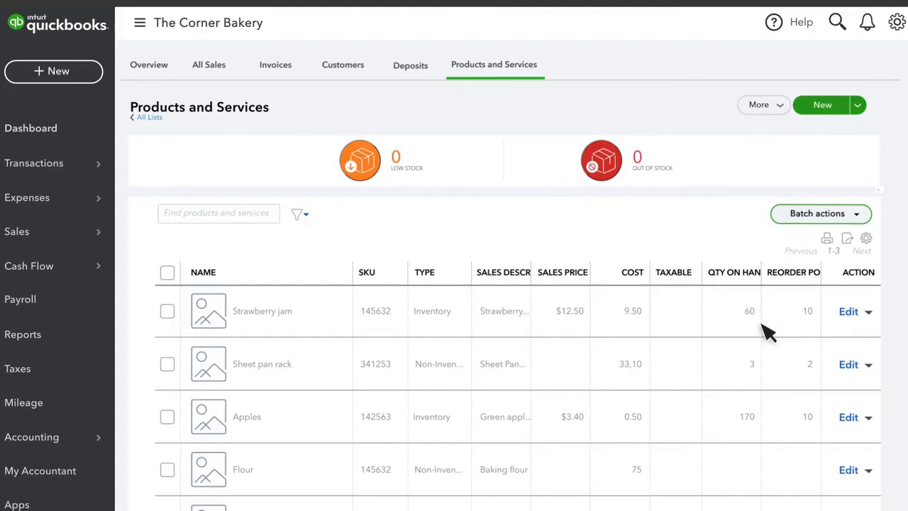
click(869, 313)
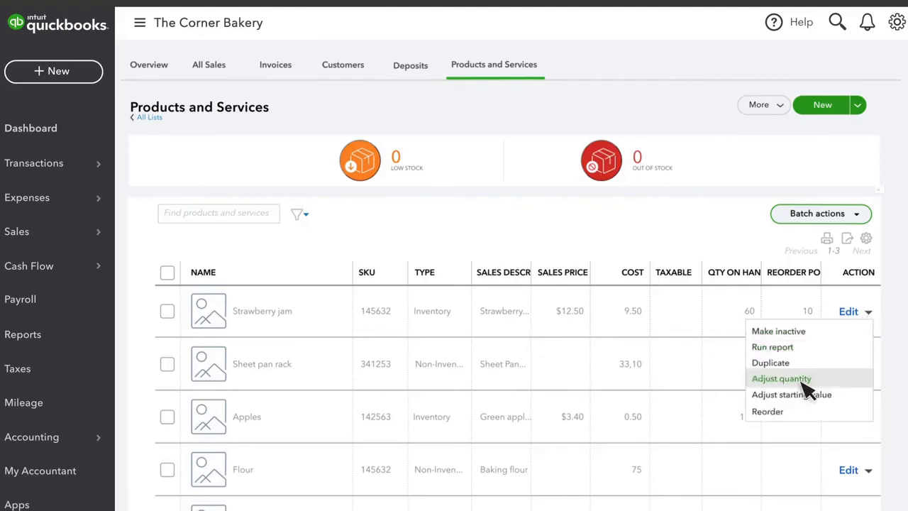
click(804, 380)
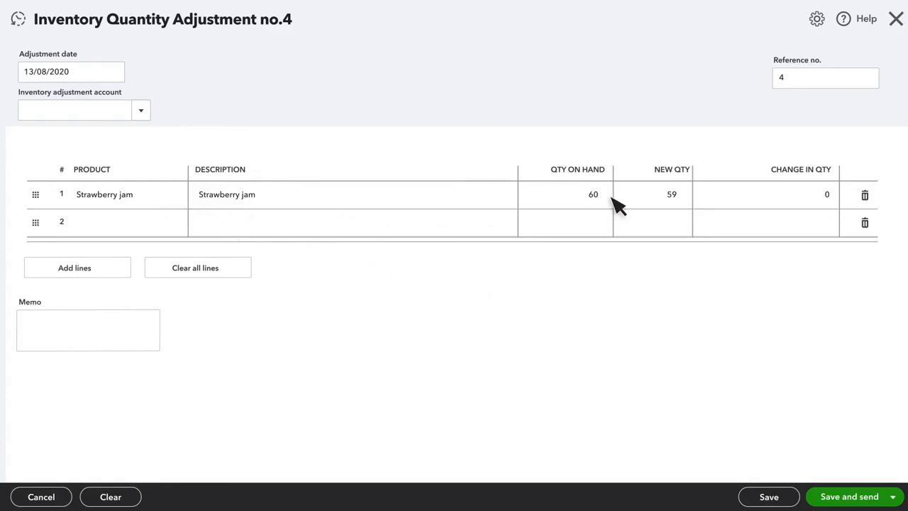
click(660, 199)
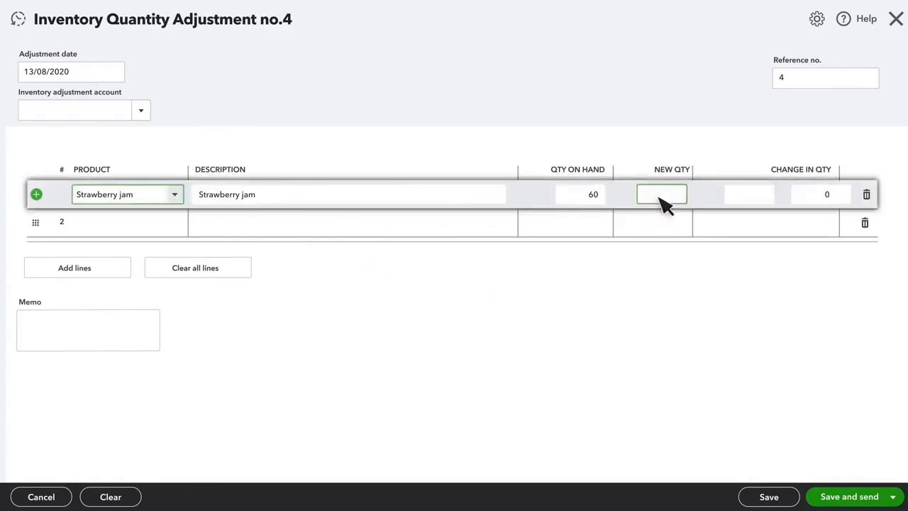
text(59)
- Set the inventory adjustment account to Inventory Shrinkage and save the quantity adjustment
click(142, 114)
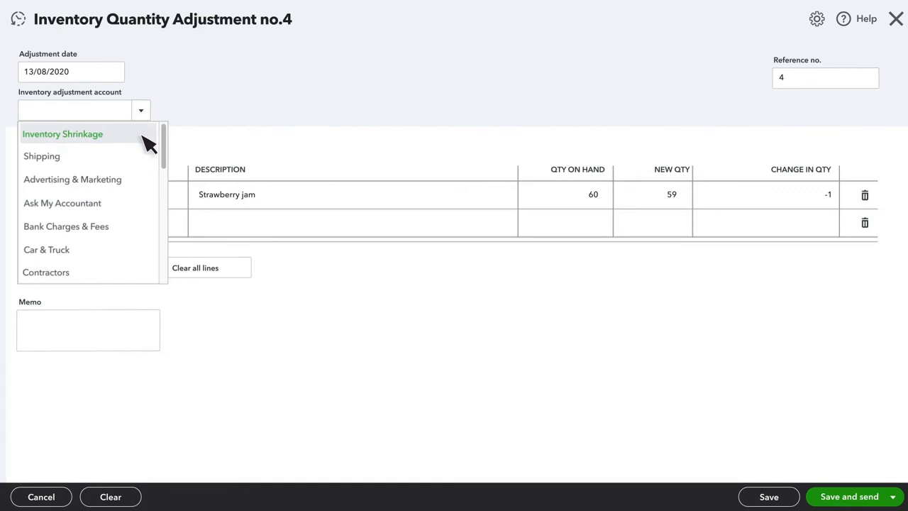
click(146, 142)
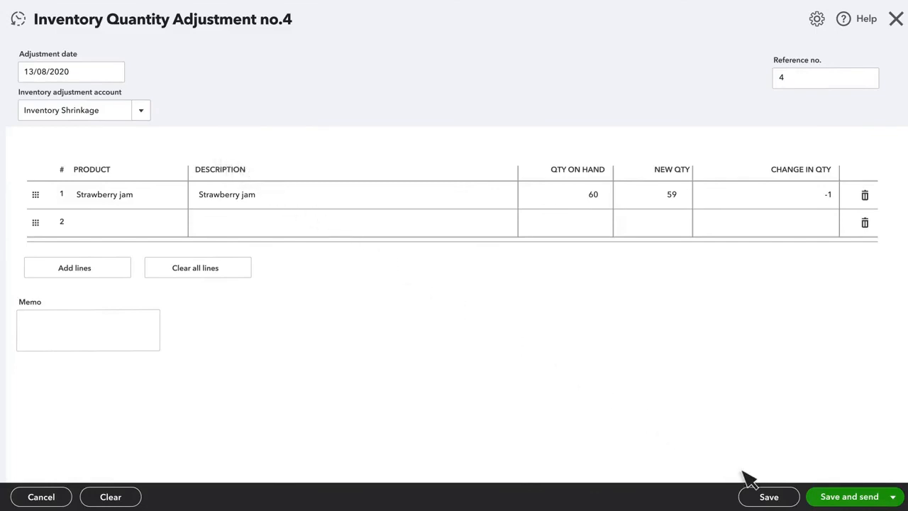
click(789, 495)
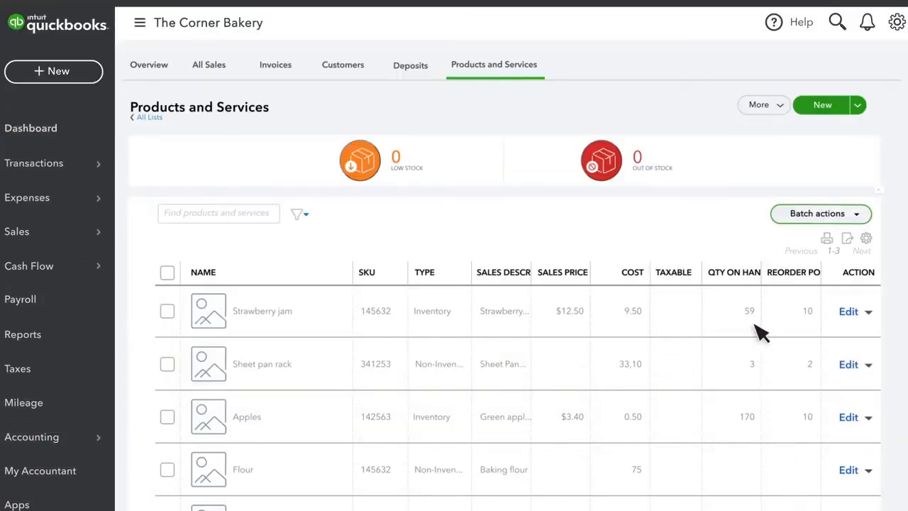